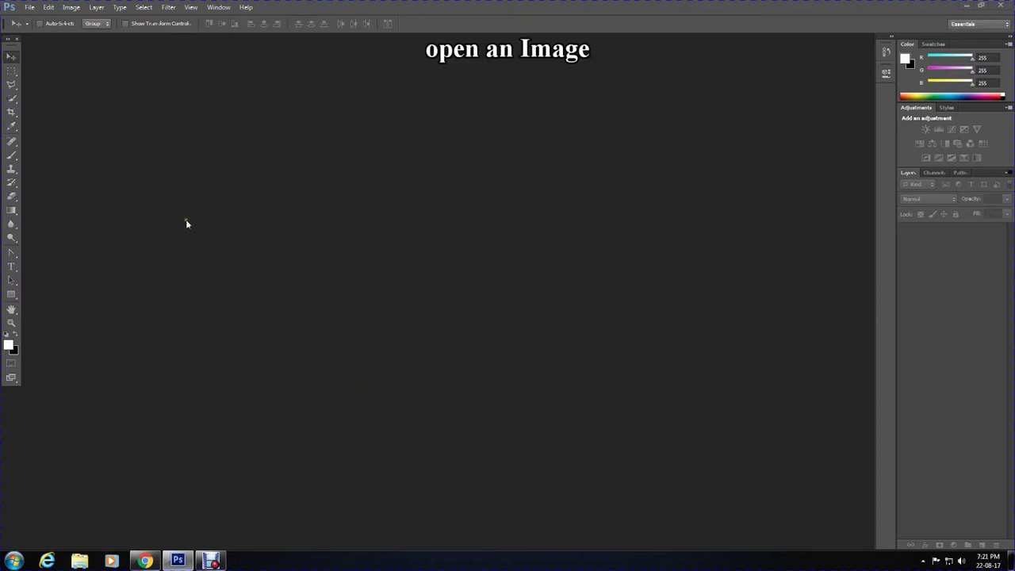
Open the colour portrait photo of the woman in the pink fur coat.
{"action": "left_click", "coordinate": [30, 7]}
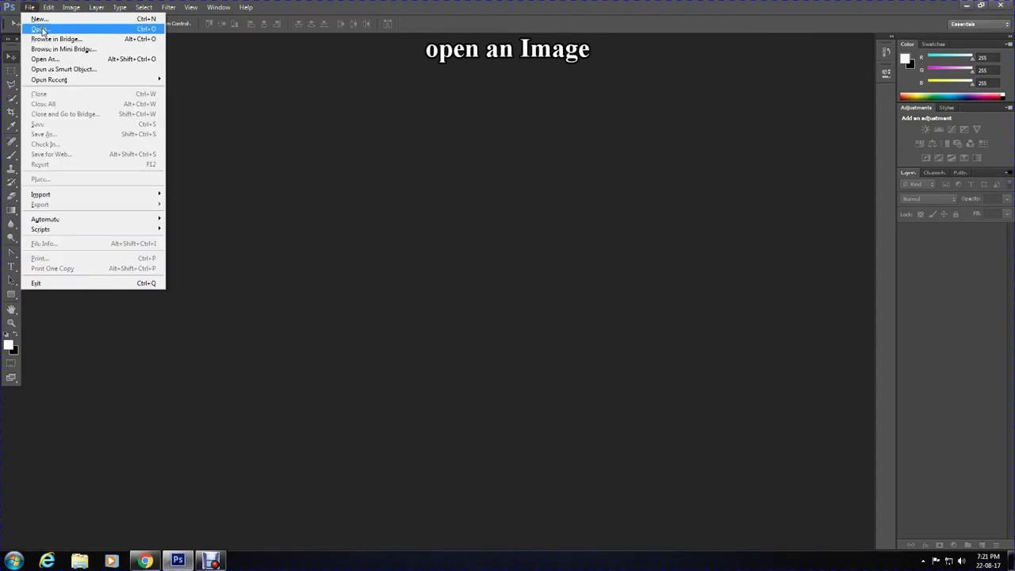
{"action": "left_click", "coordinate": [42, 30]}
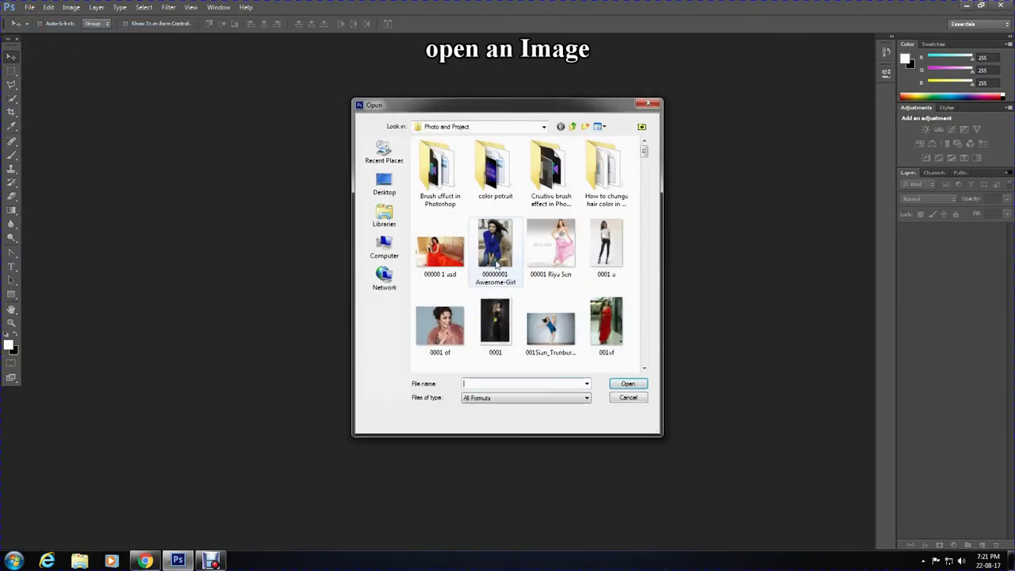
{"action": "double_click", "coordinate": [443, 318]}
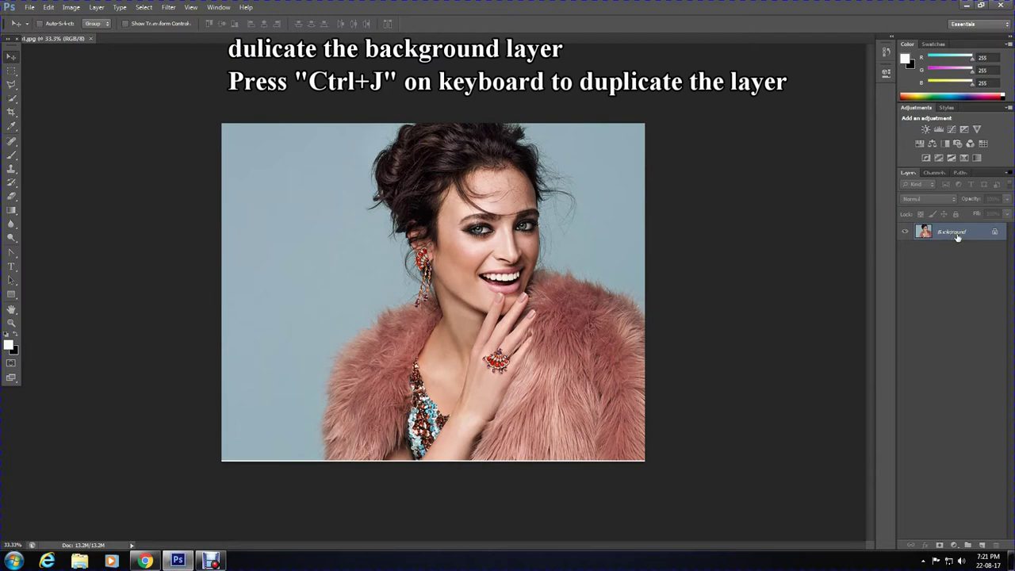
Duplicate the Background as Layer 1 and desaturate it to grayscale.
{"action": "key", "text": "ctrl+j"}
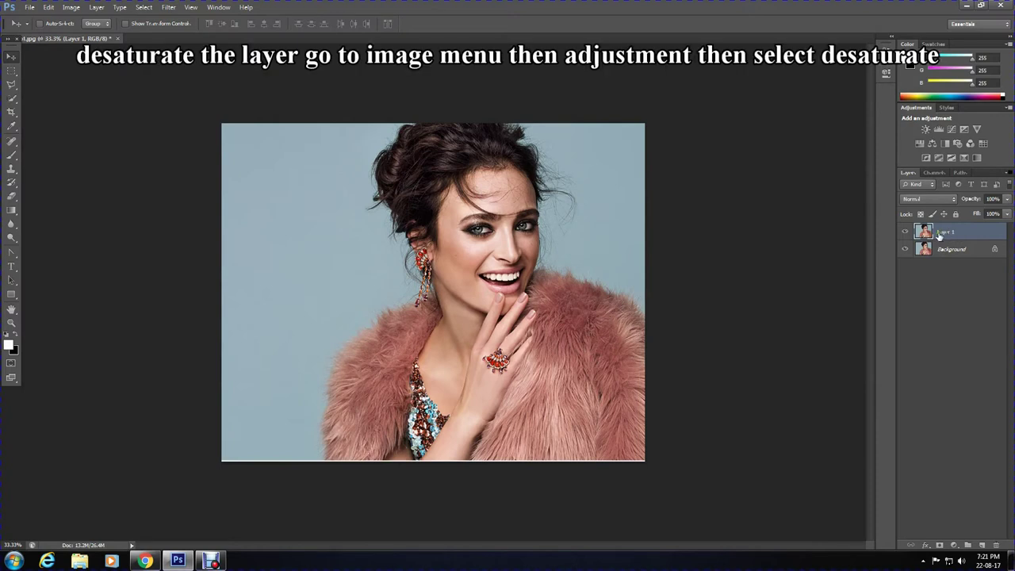
{"action": "left_click", "coordinate": [70, 7]}
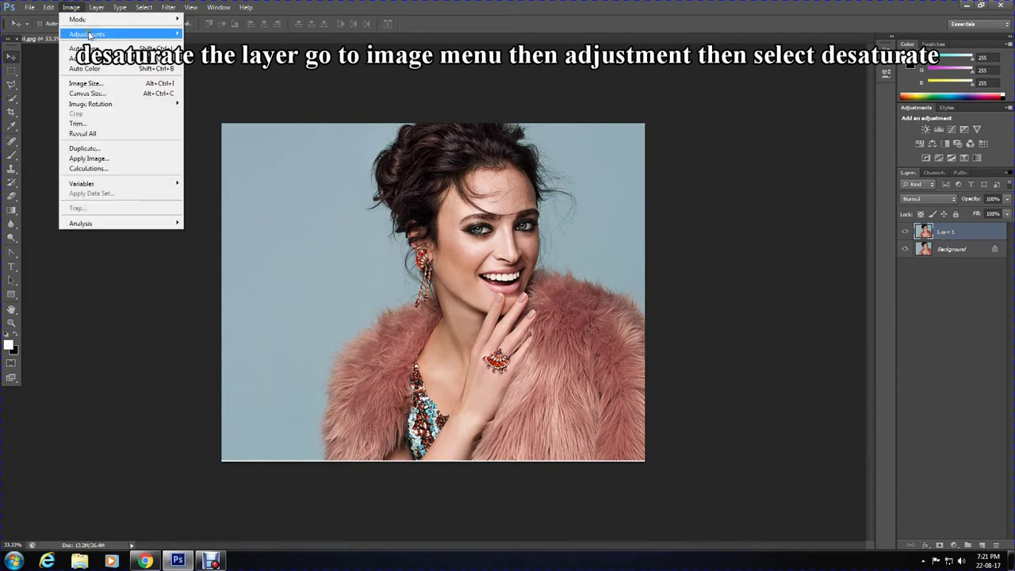
{"action": "mouse_move", "coordinate": [88, 34]}
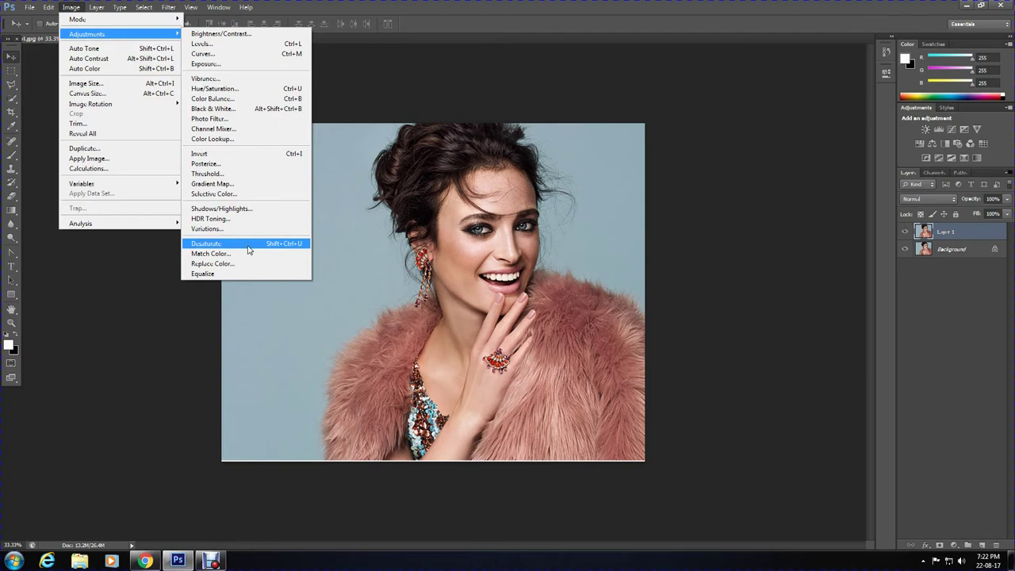
{"action": "left_click", "coordinate": [248, 250]}
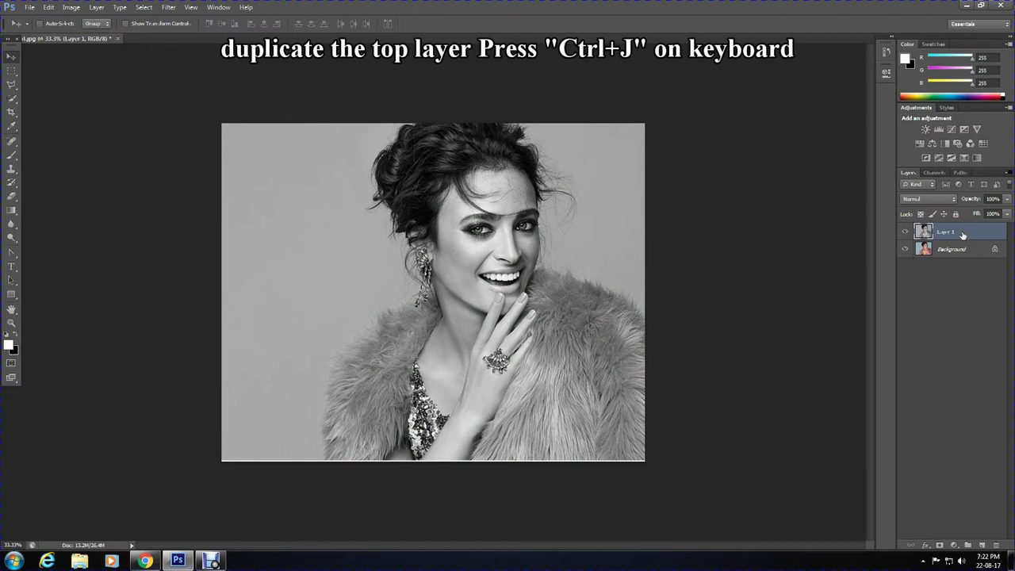
Duplicate the grayscale layer, invert it, and set its blend mode to Color Dodge.
{"action": "key", "text": "ctrl+j"}
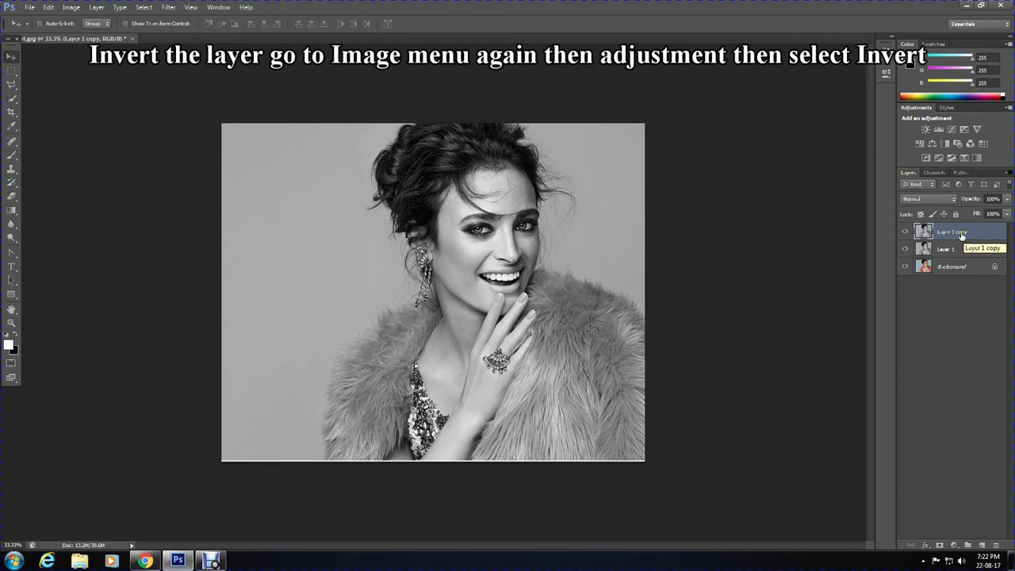
{"action": "left_click", "coordinate": [64, 5]}
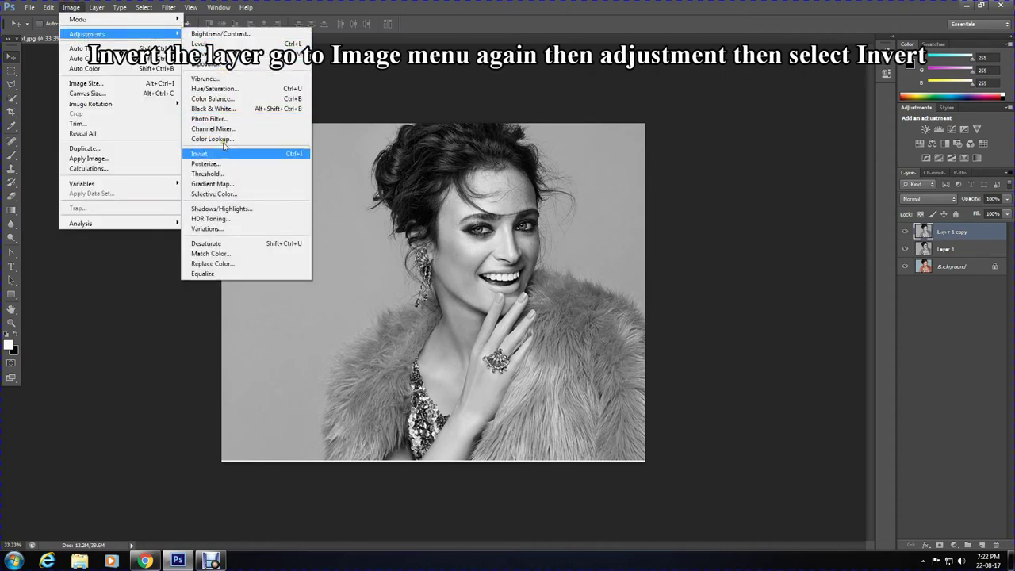
{"action": "left_click", "coordinate": [266, 155]}
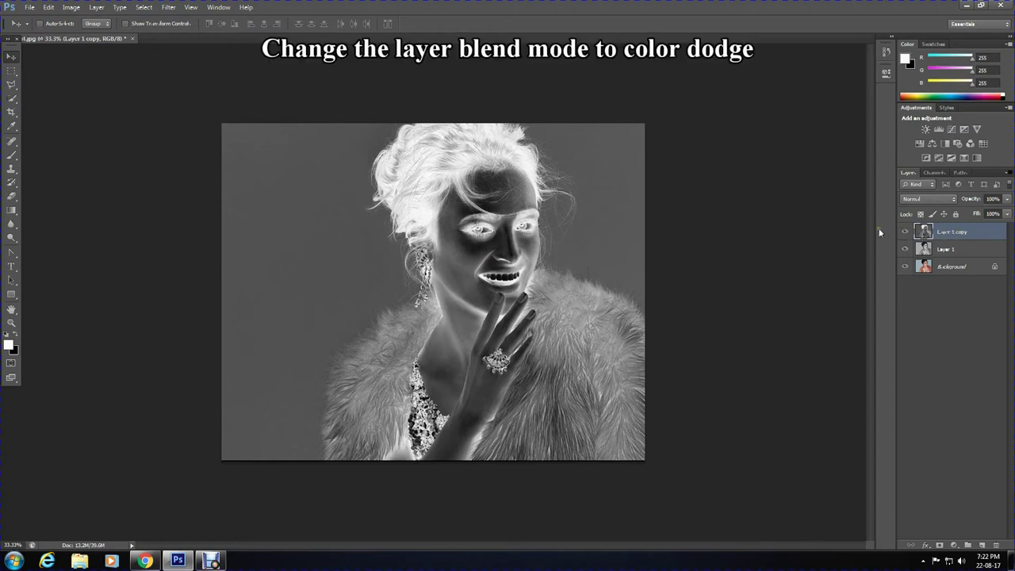
{"action": "left_click", "coordinate": [928, 199]}
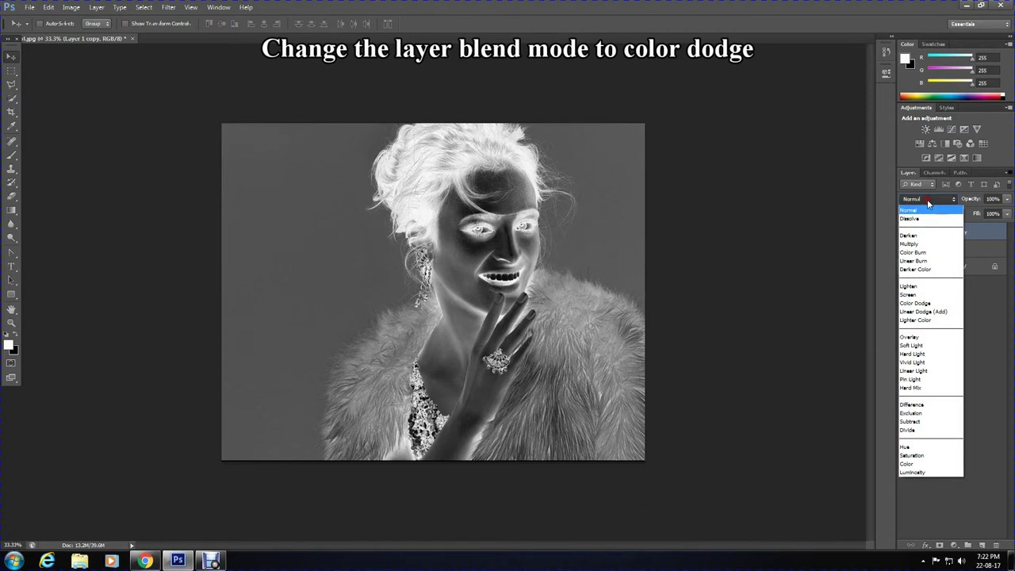
{"action": "left_click", "coordinate": [919, 304]}
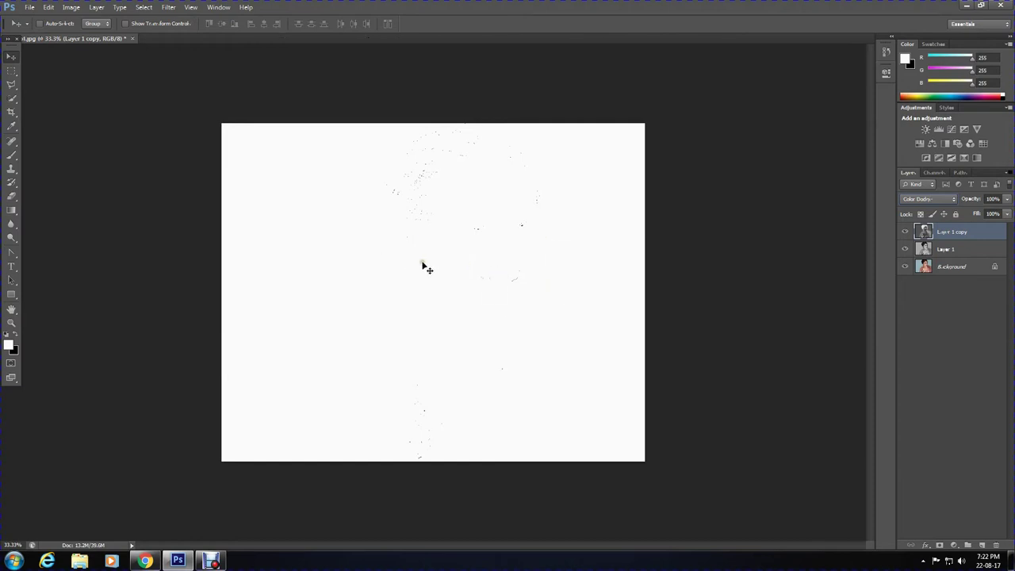
Apply a Gaussian Blur of about 12.5 pixels radius to the Color Dodge layer.
{"action": "left_click", "coordinate": [169, 7]}
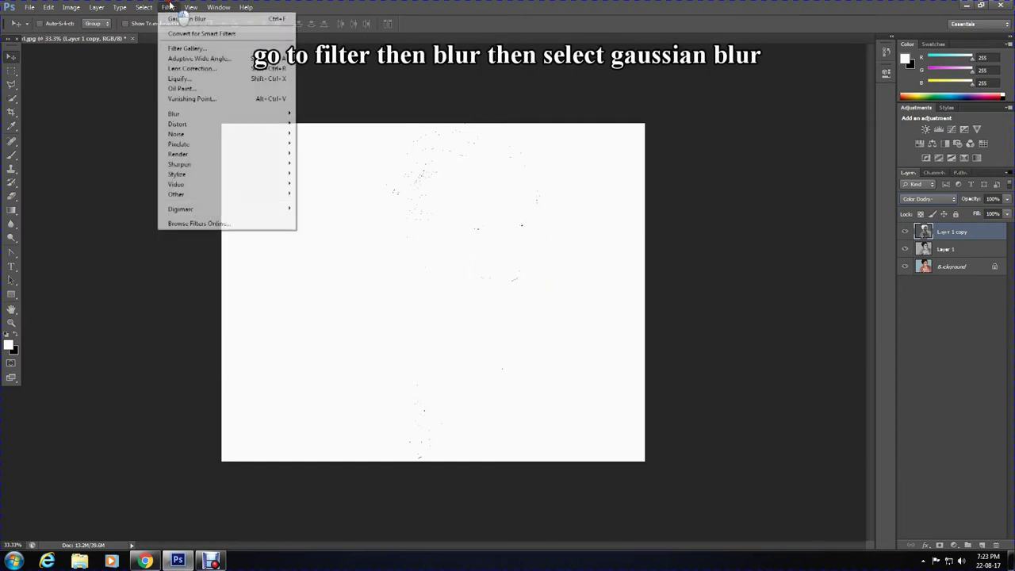
{"action": "mouse_move", "coordinate": [174, 113]}
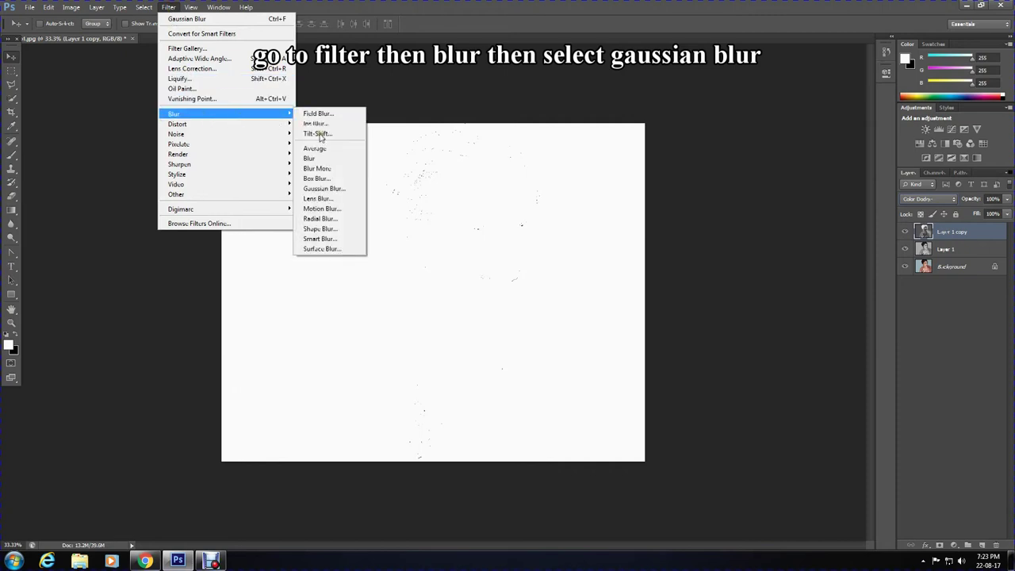
{"action": "left_click", "coordinate": [341, 188]}
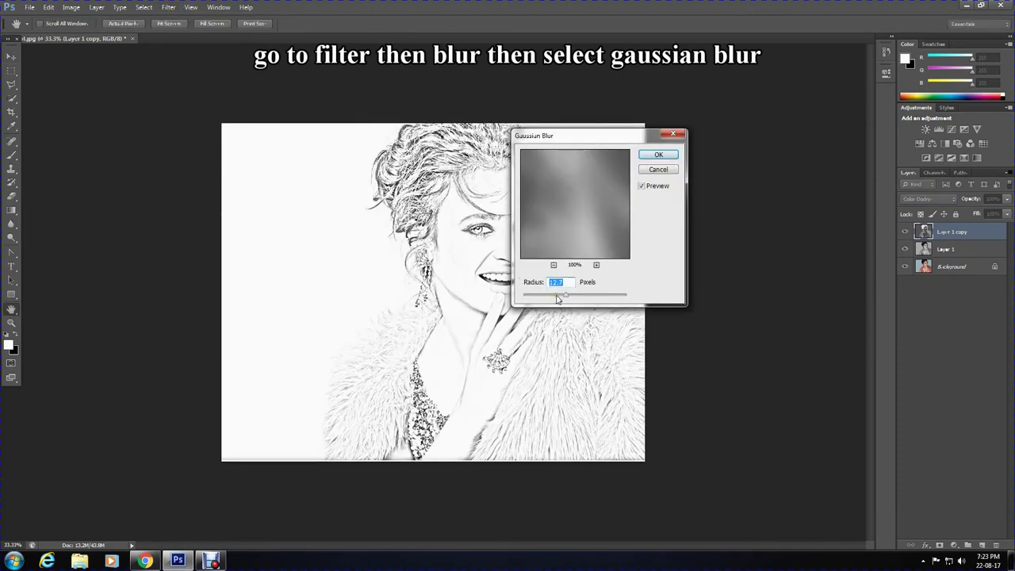
{"action": "left_click_drag", "start_coordinate": [564, 298], "coordinate": [566, 295]}
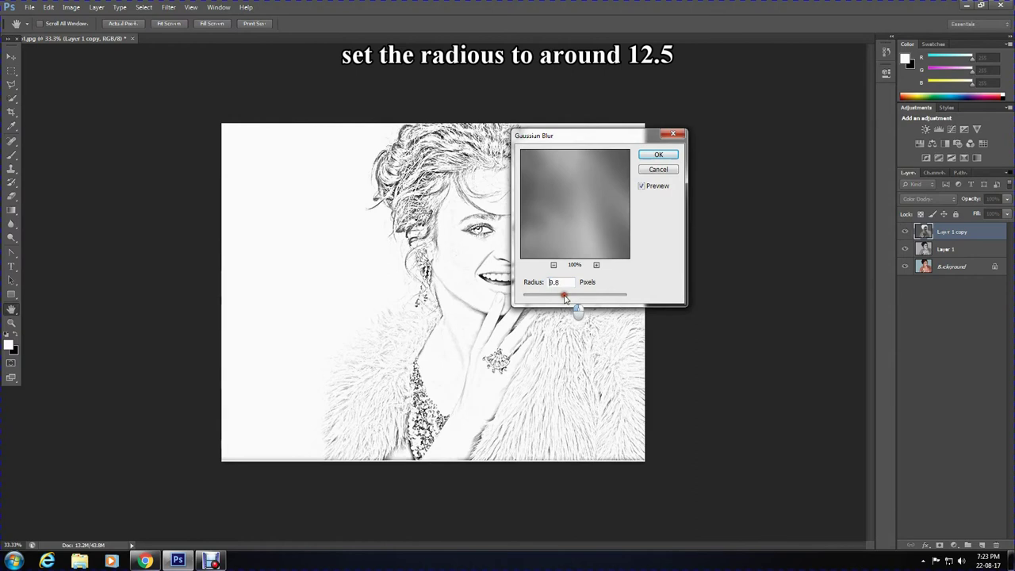
{"action": "left_click", "coordinate": [658, 155]}
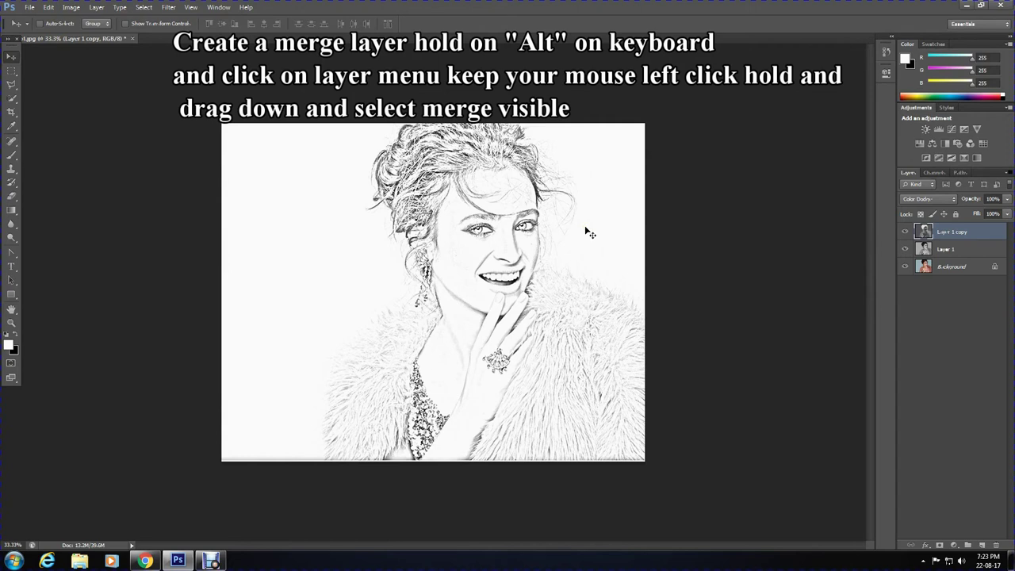
Merge the visible layers into a new Layer 2 set to Multiply blending.
{"action": "left_click", "coordinate": [96, 8]}
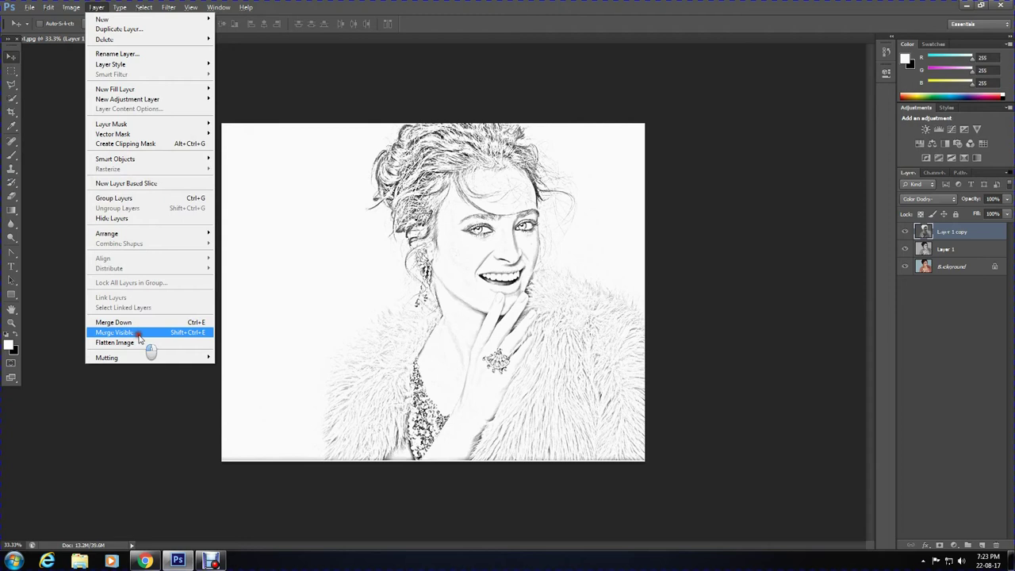
{"action": "left_click", "coordinate": [137, 334], "text": "alt"}
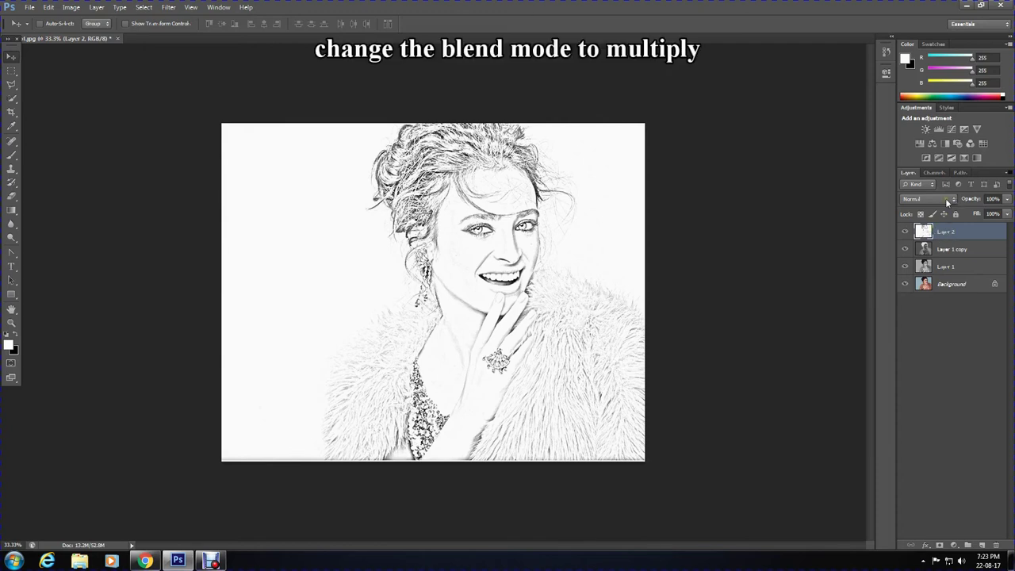
{"action": "left_click", "coordinate": [947, 200]}
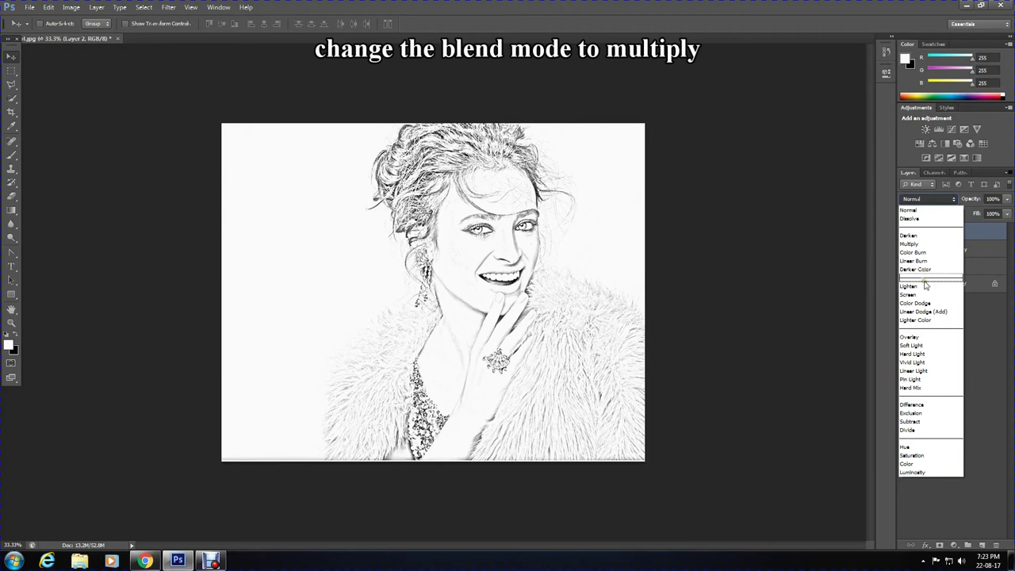
{"action": "left_click", "coordinate": [917, 245]}
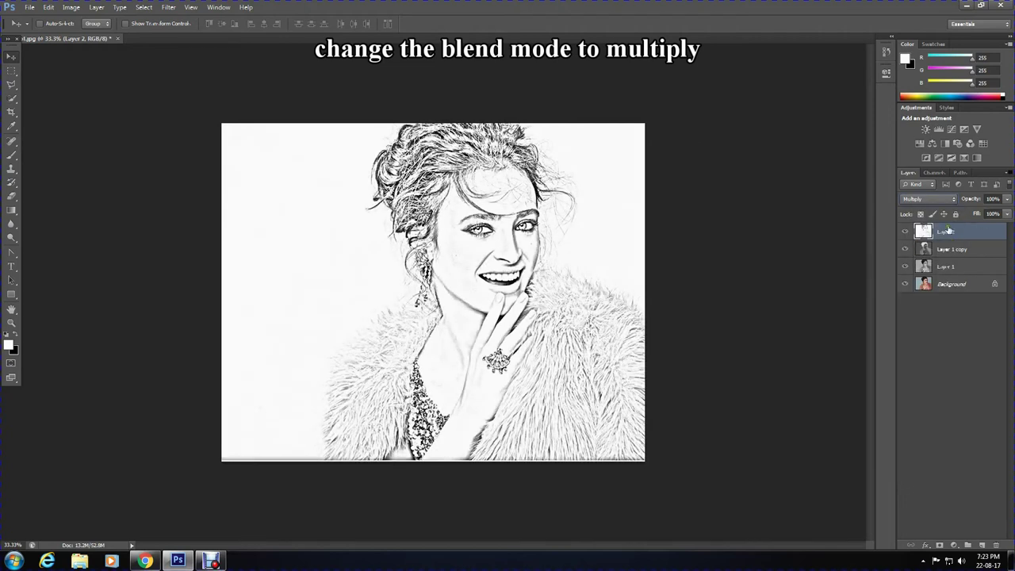
Lower Layer 2's opacity to 66%.
{"action": "left_click", "coordinate": [1008, 200]}
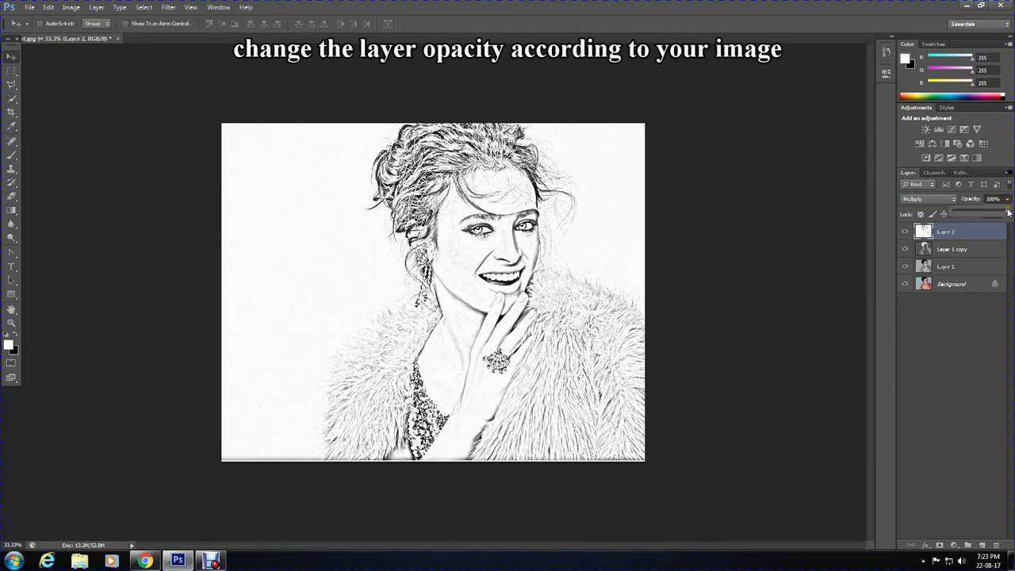
{"action": "left_click_drag", "start_coordinate": [1009, 213], "coordinate": [998, 214]}
{"action": "left_click_drag", "start_coordinate": [998, 214], "coordinate": [988, 214]}
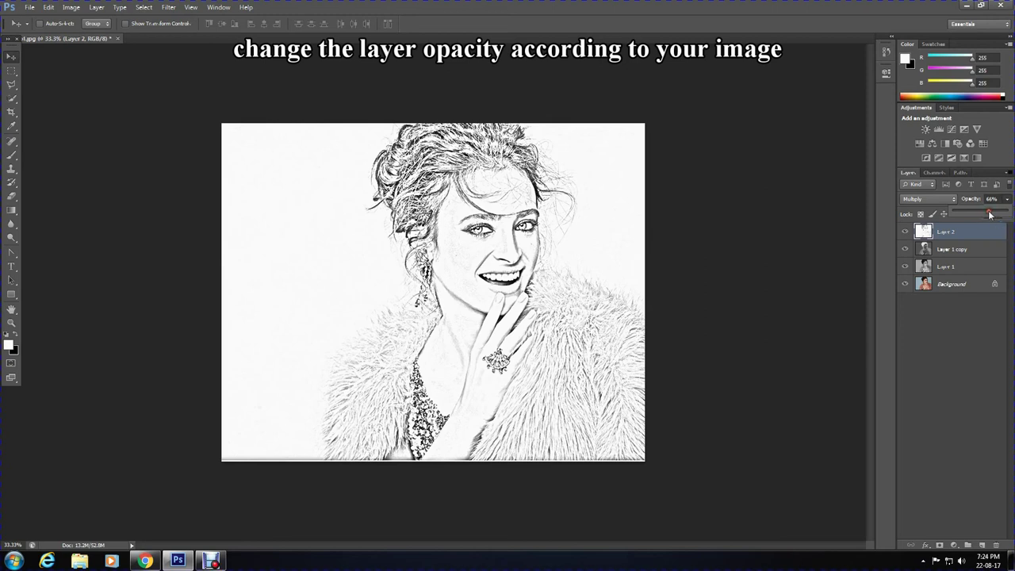
{"action": "left_click_drag", "start_coordinate": [988, 214], "coordinate": [987, 215]}
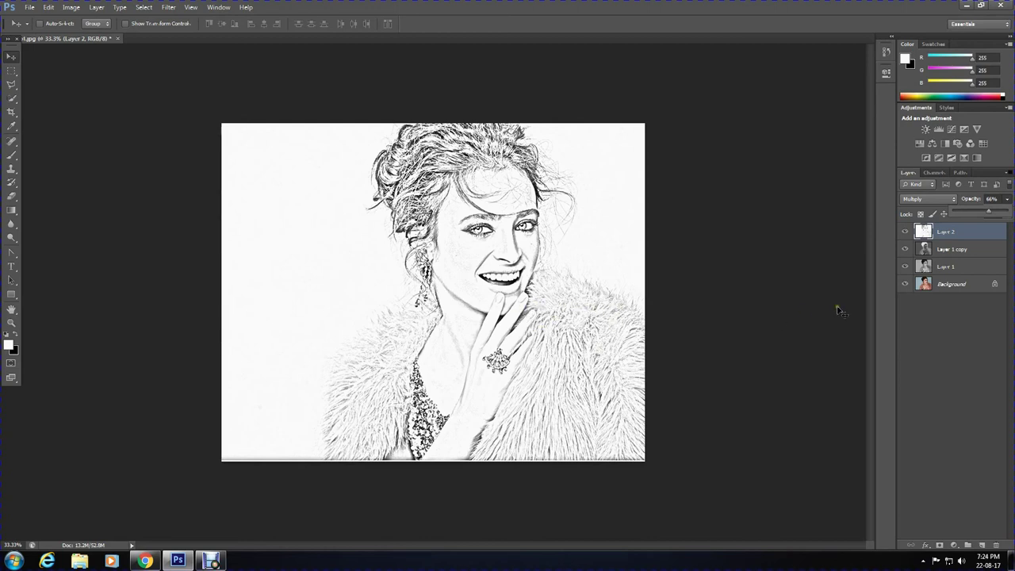
Duplicate the Background photo and move the copy to the top of the layer stack.
{"action": "left_click", "coordinate": [948, 287]}
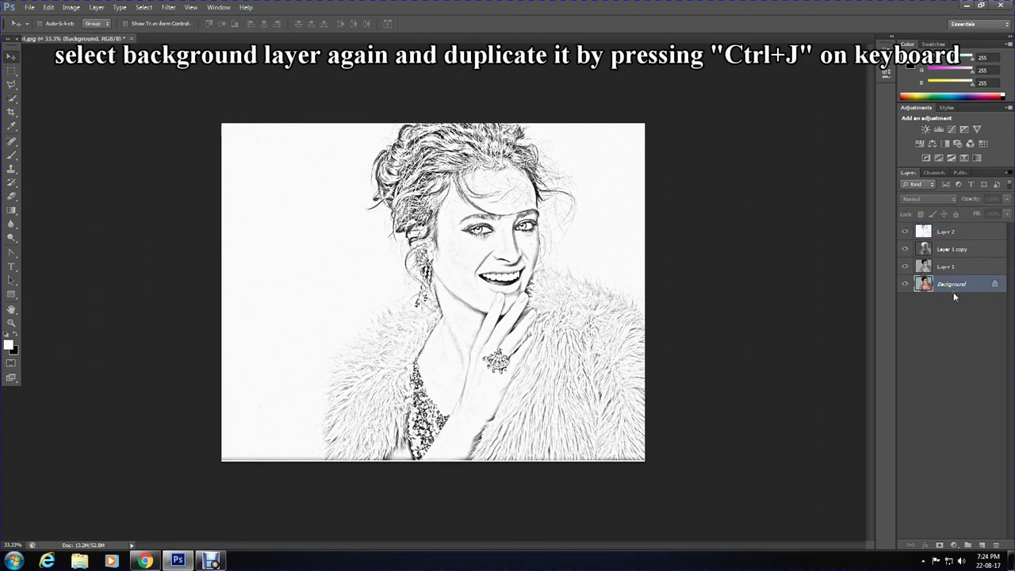
{"action": "key", "text": "ctrl+j"}
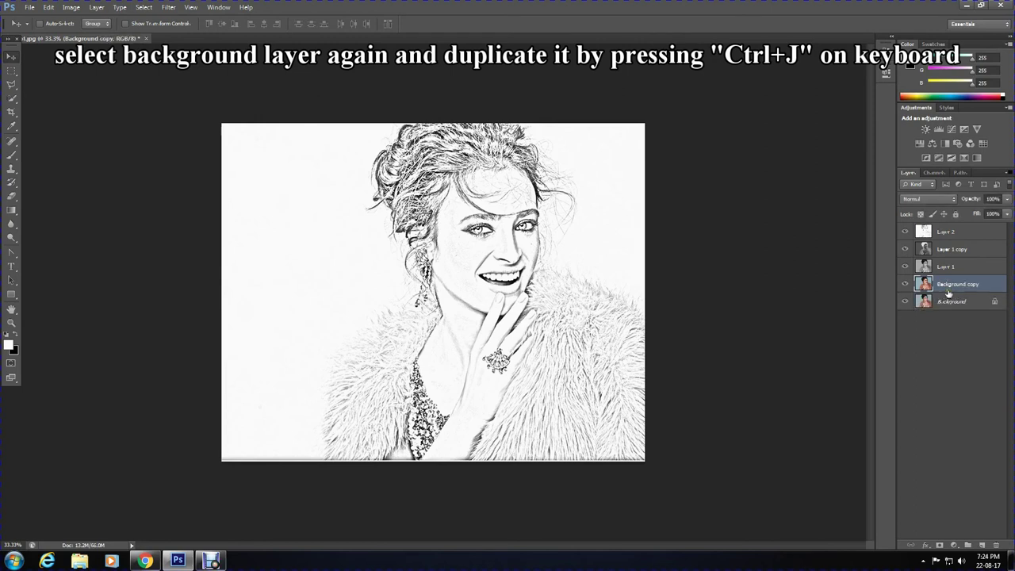
{"action": "left_click_drag", "start_coordinate": [958, 288], "coordinate": [958, 237]}
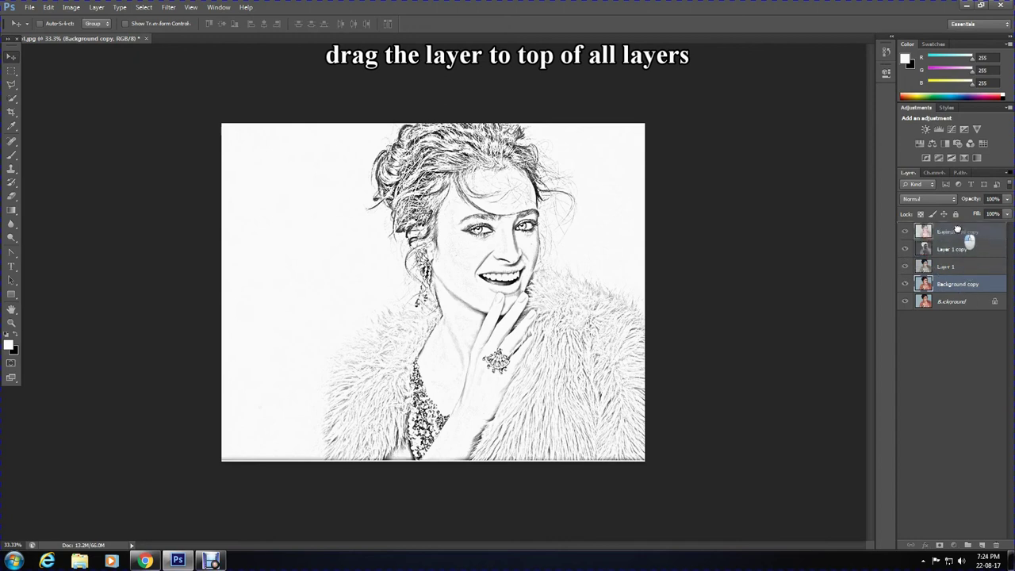
{"action": "left_click_drag", "start_coordinate": [958, 237], "coordinate": [958, 229]}
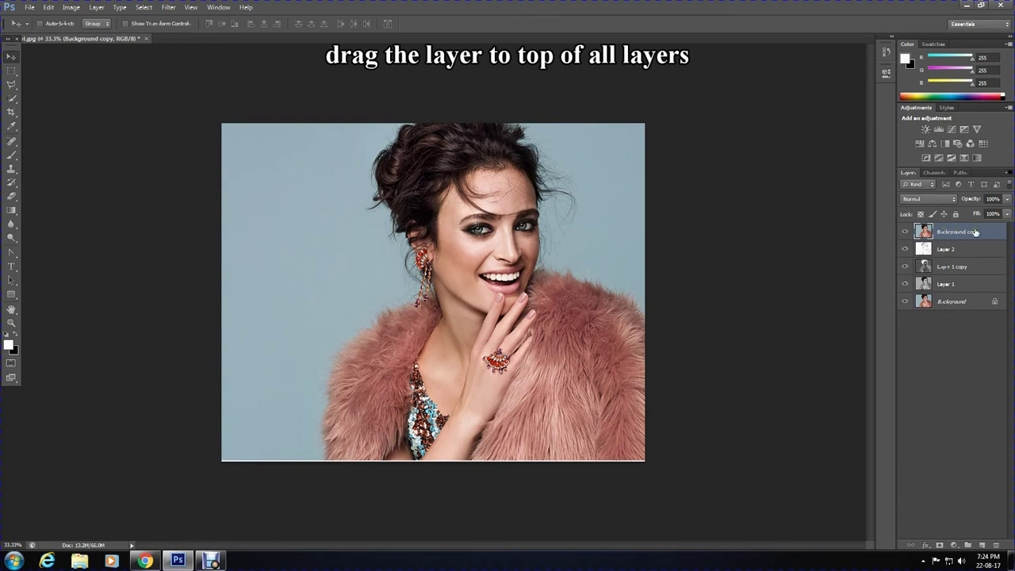
Set Background copy to Color blend mode at 72% opacity.
{"action": "left_click", "coordinate": [944, 198]}
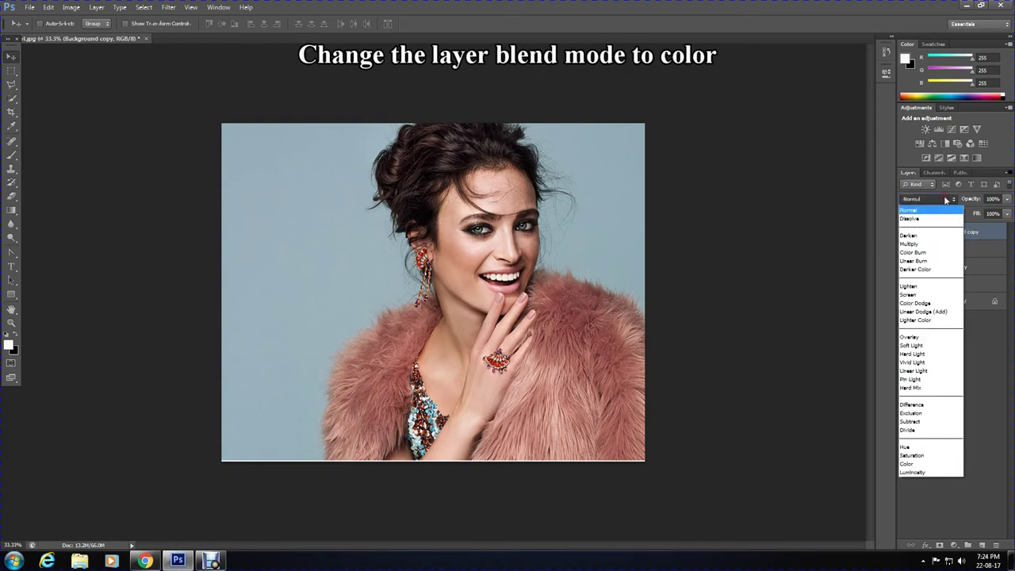
{"action": "left_click", "coordinate": [923, 463]}
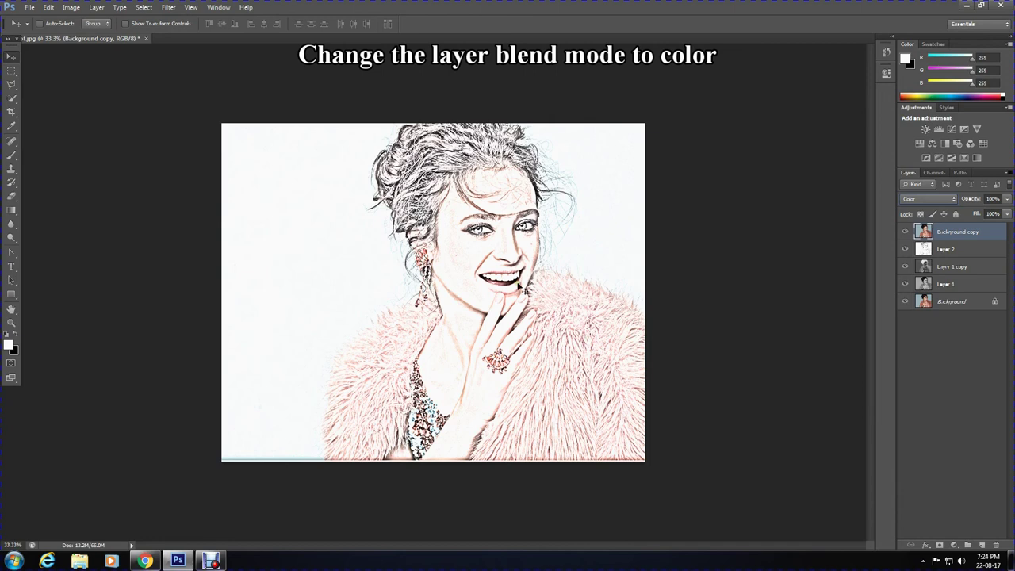
{"action": "left_click", "coordinate": [1007, 199]}
{"action": "left_click_drag", "start_coordinate": [1005, 213], "coordinate": [994, 213]}
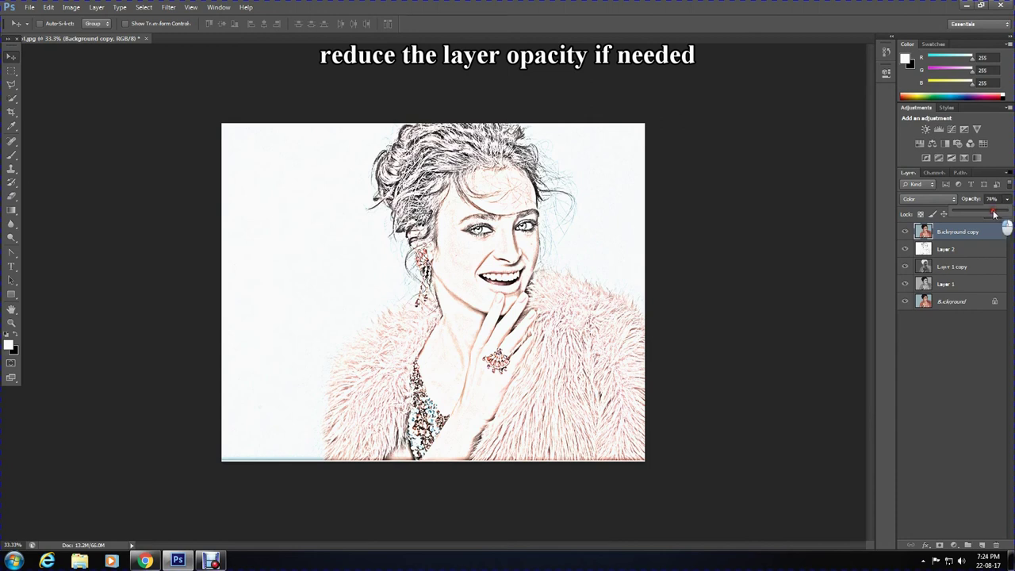
{"action": "left_click_drag", "start_coordinate": [994, 213], "coordinate": [993, 213]}
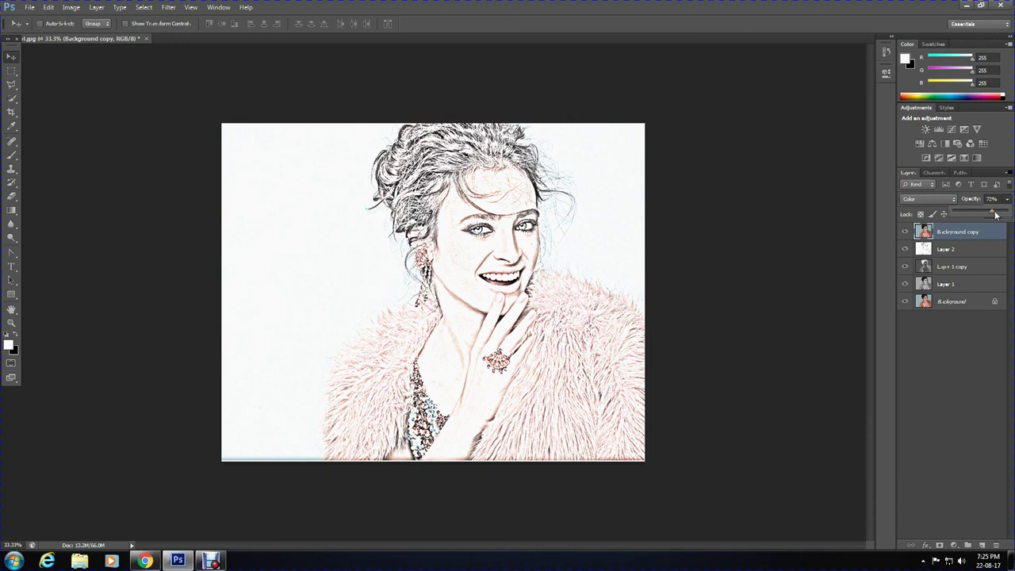
{"action": "left_click_drag", "start_coordinate": [996, 215], "coordinate": [995, 214]}
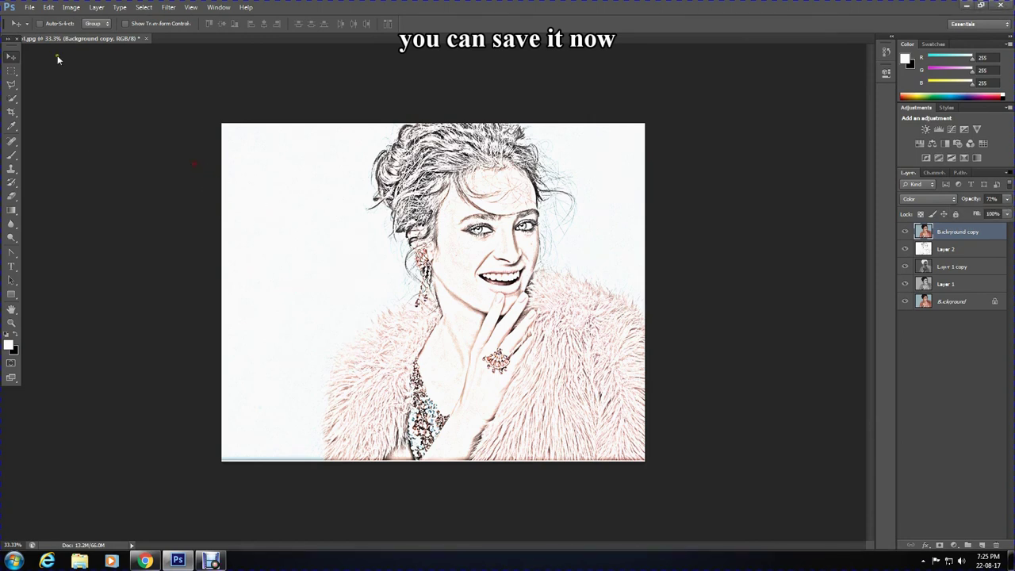
Save As with JPEG format, replacing the first part of the file name with 'v'.
{"action": "left_click", "coordinate": [29, 8]}
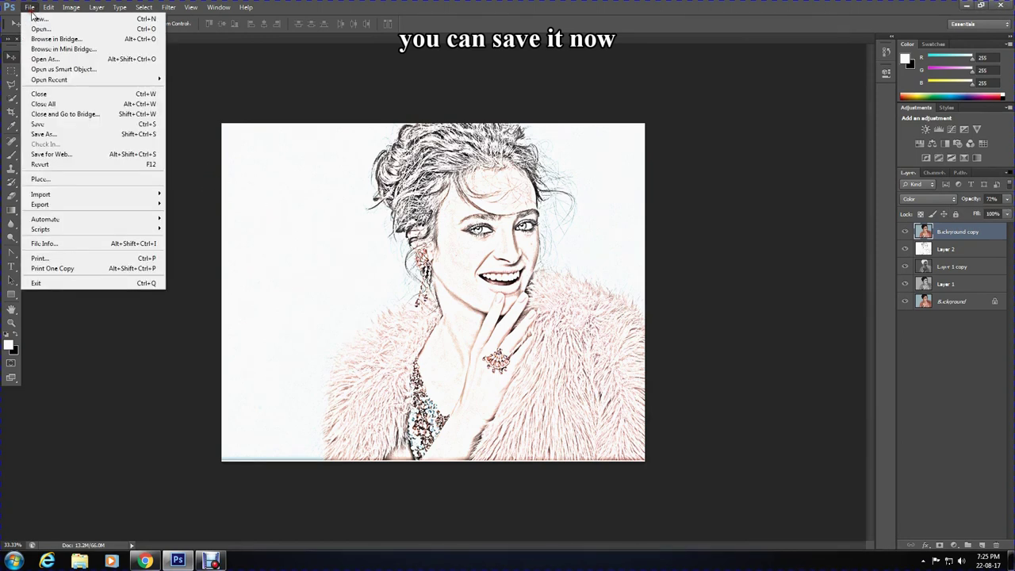
{"action": "left_click", "coordinate": [72, 134]}
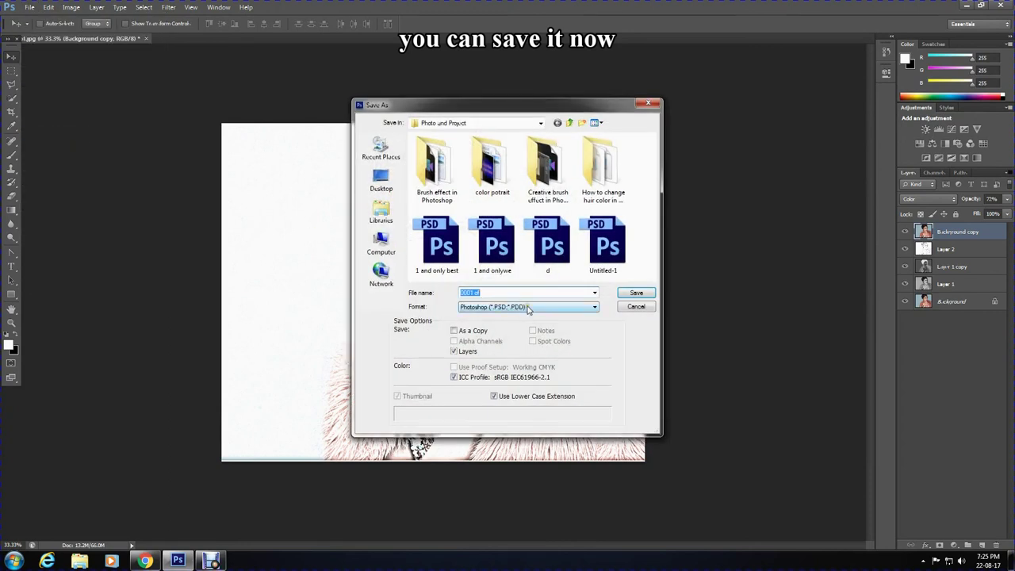
{"action": "left_click", "coordinate": [524, 306]}
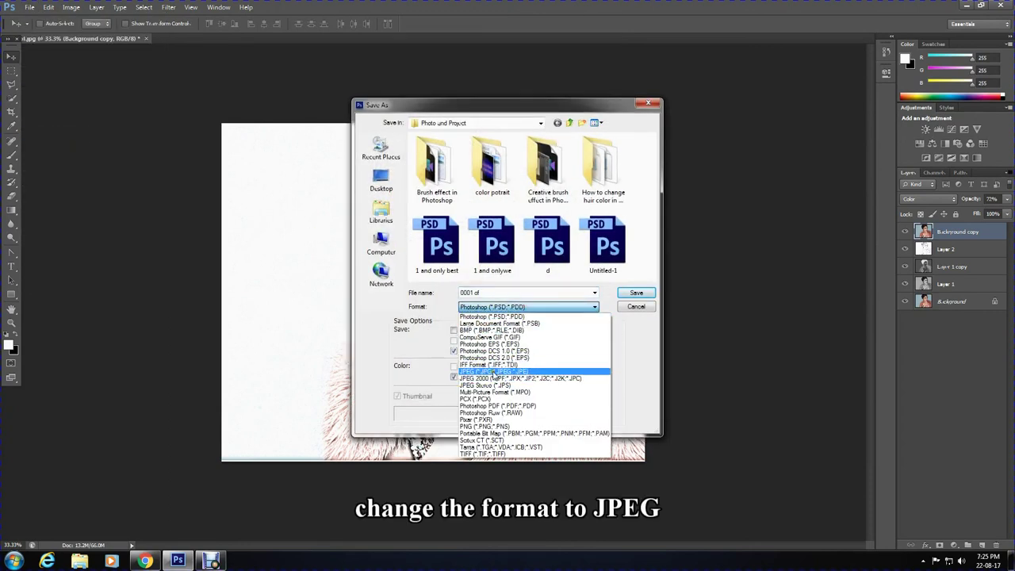
{"action": "left_click", "coordinate": [495, 372]}
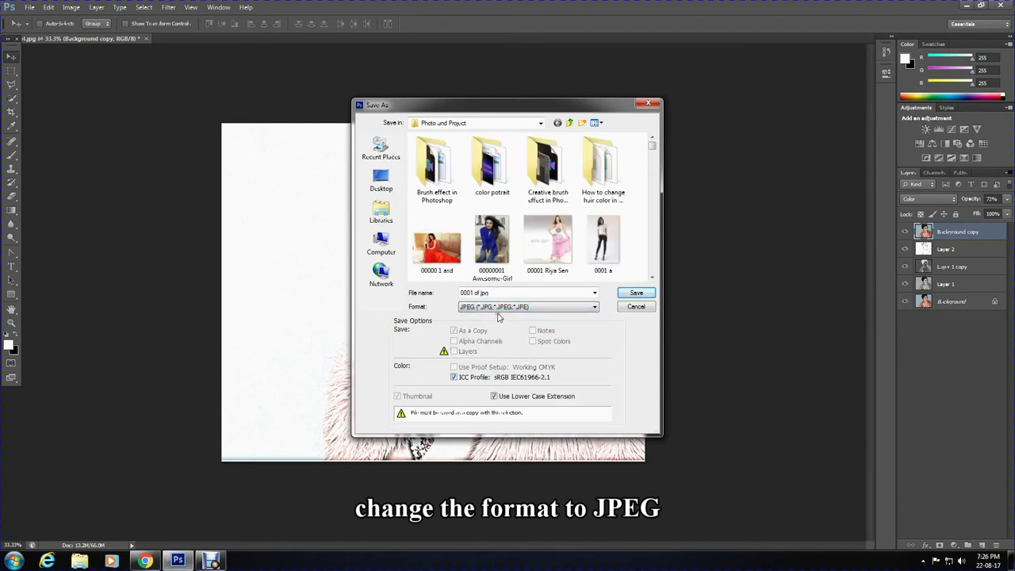
{"action": "double_click", "coordinate": [472, 293]}
{"action": "type", "text": "v"}
Save the JPEG to the Desktop, accepting the Maximum quality JPEG options.
{"action": "left_click", "coordinate": [381, 179]}
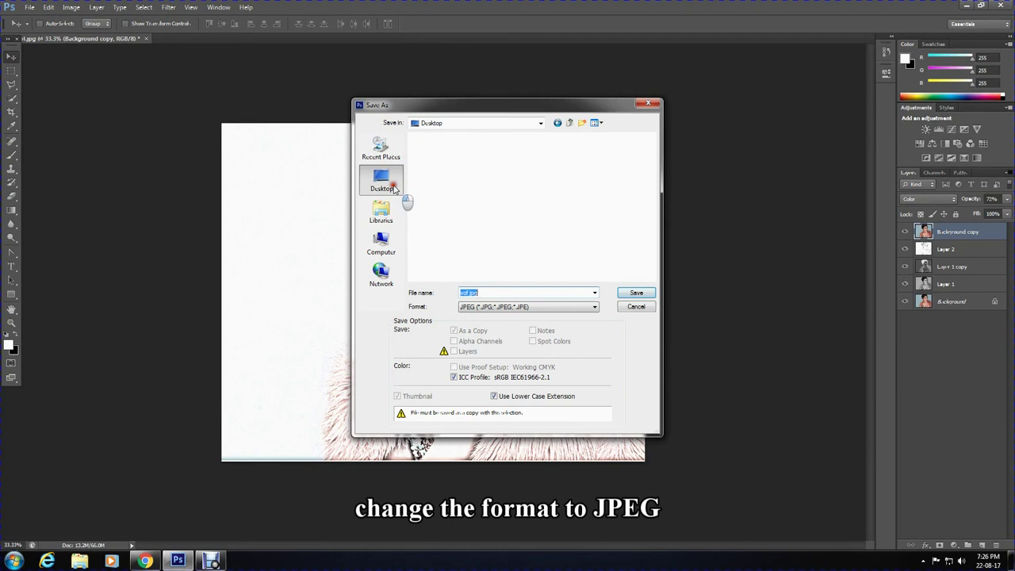
{"action": "left_click", "coordinate": [636, 292]}
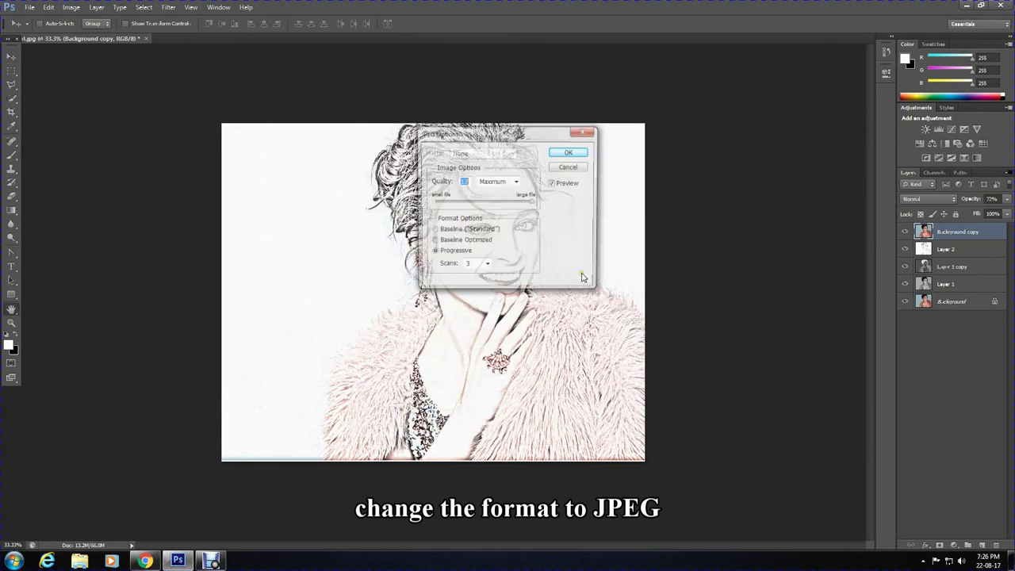
{"action": "left_click", "coordinate": [572, 154]}
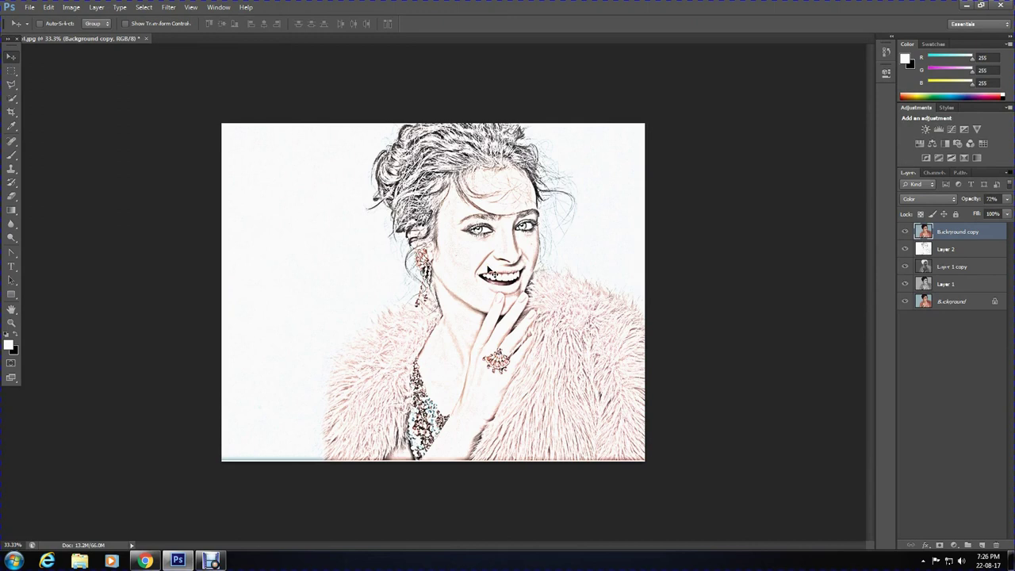
{"action": "left_click", "coordinate": [1006, 199]}
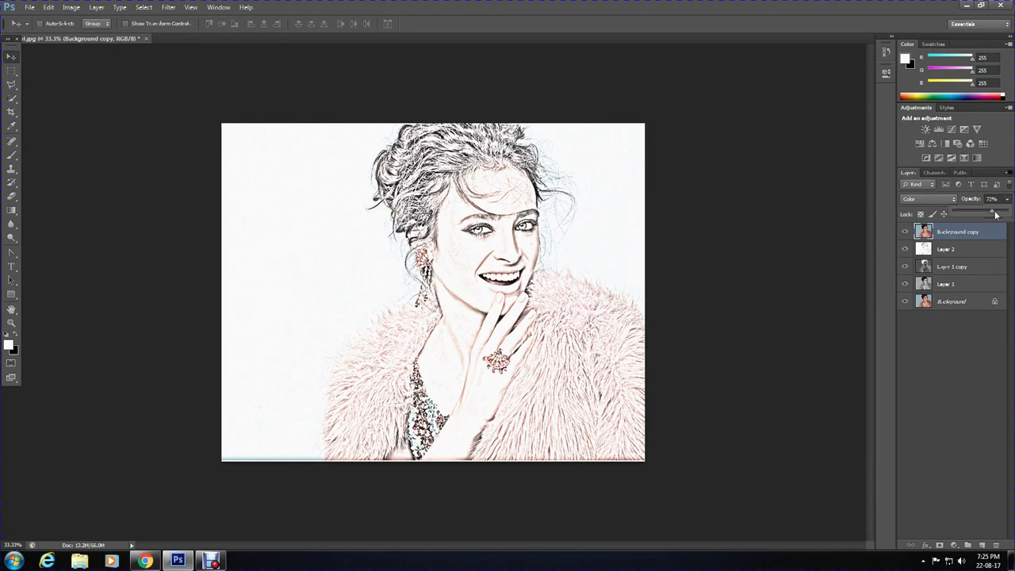